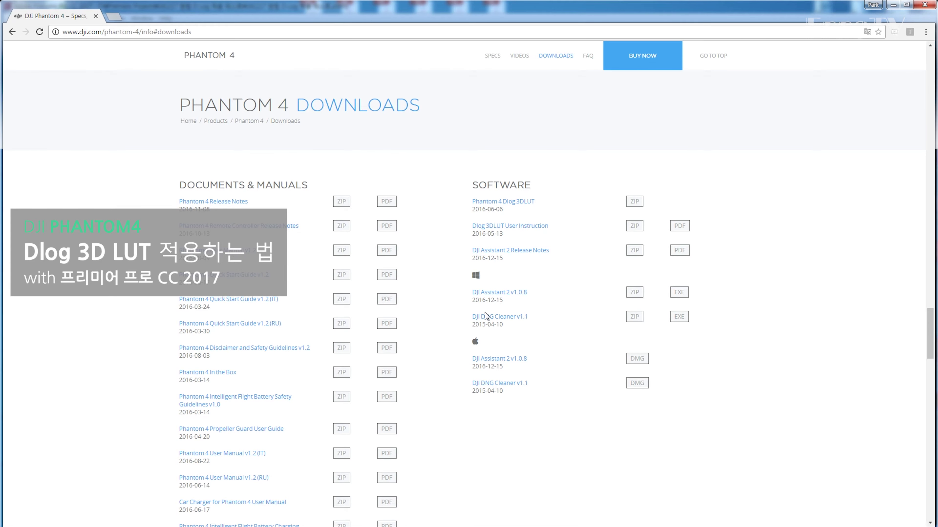
Step: Download the Phantom 4 Dlog 3DLUT ZIP from the Downloads section of the Phantom 4 page
scroll(105, 235, up, 10)
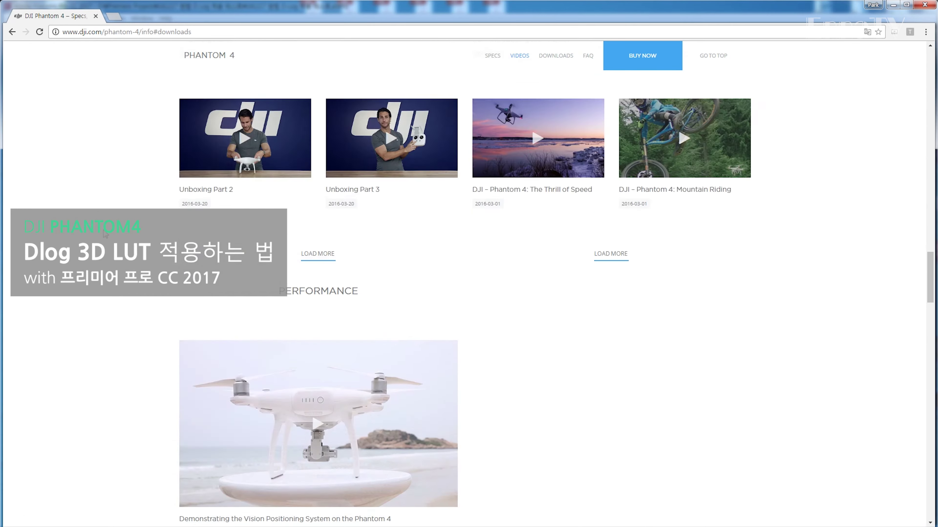
scroll(105, 235, up, 12)
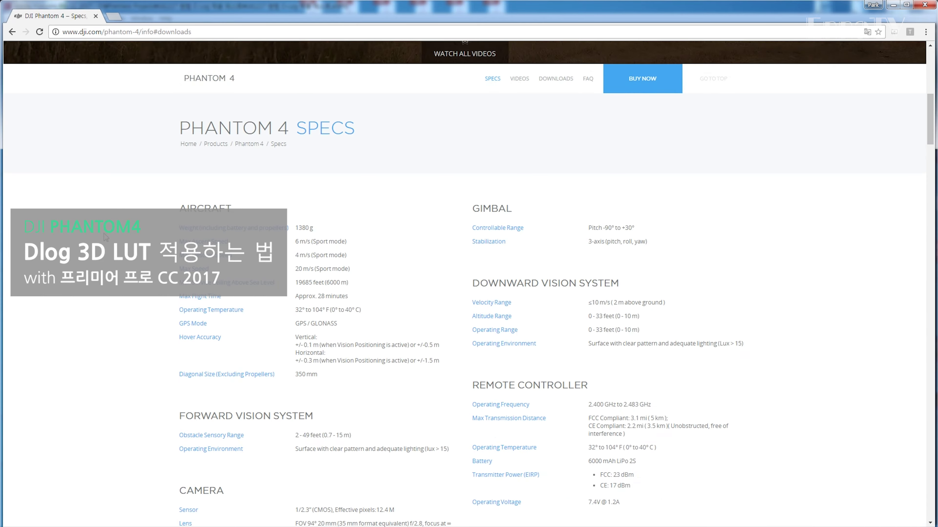
scroll(106, 236, up, 8)
scroll(105, 236, down, 4)
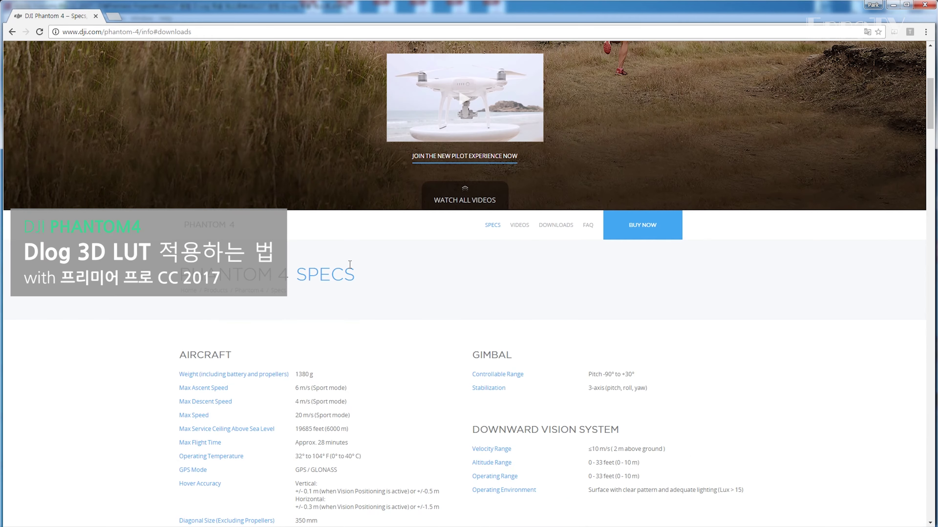
click(554, 226)
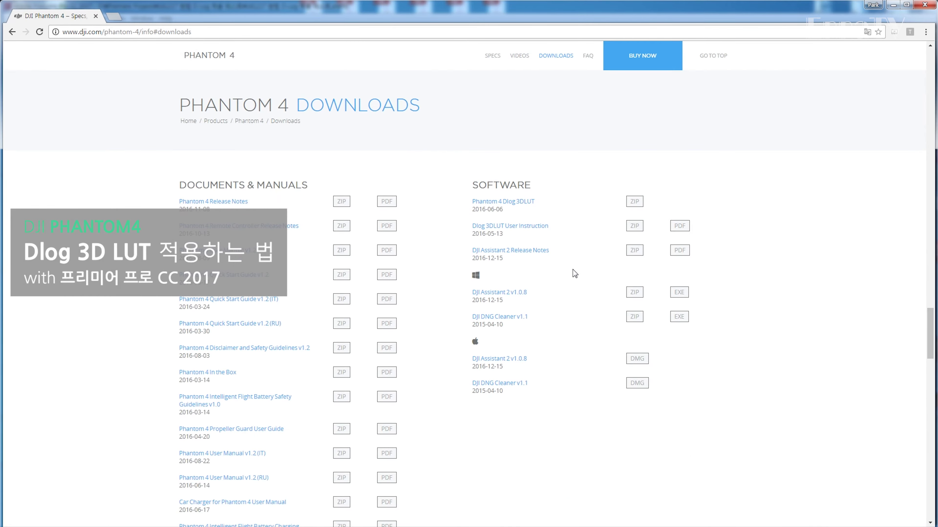
drag(471, 201, 553, 205)
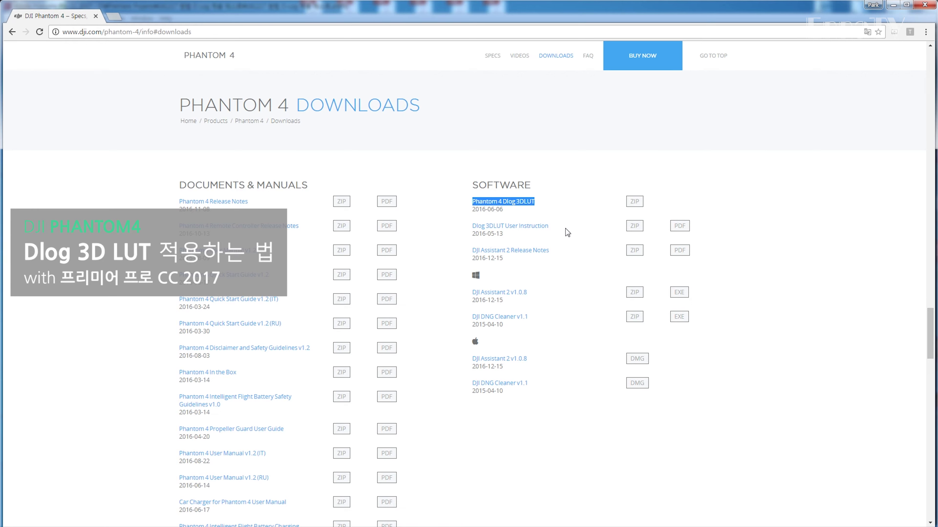
click(554, 201)
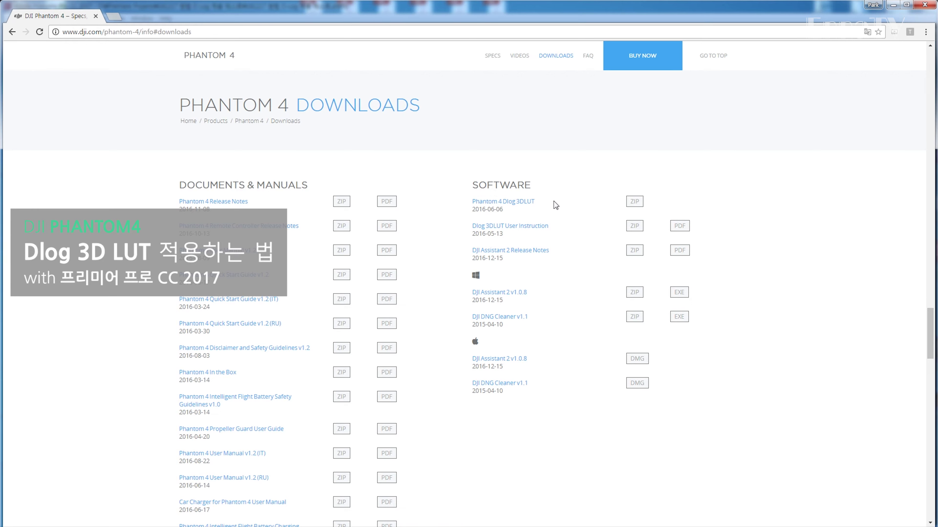
click(634, 204)
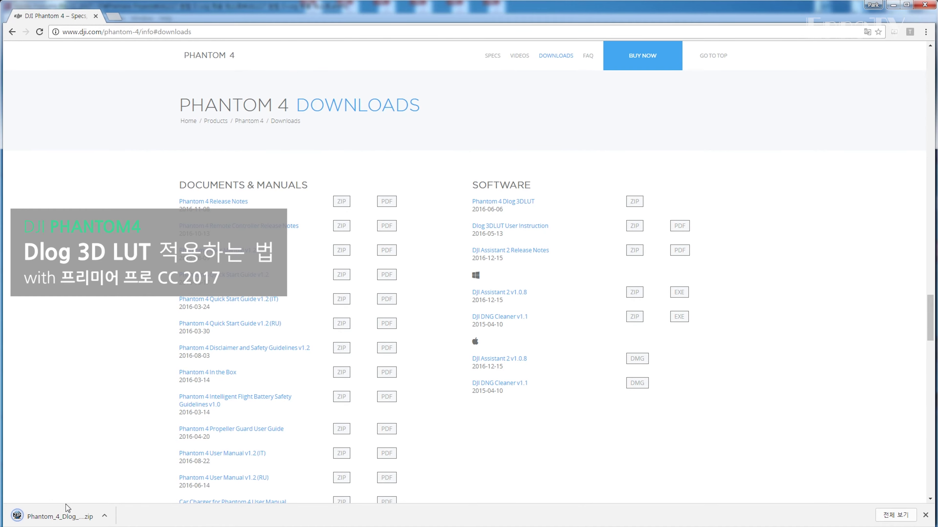
Step: Show the downloaded Phantom 4 Dlog ZIP in its folder and extract it into a folder named after the archive
click(106, 517)
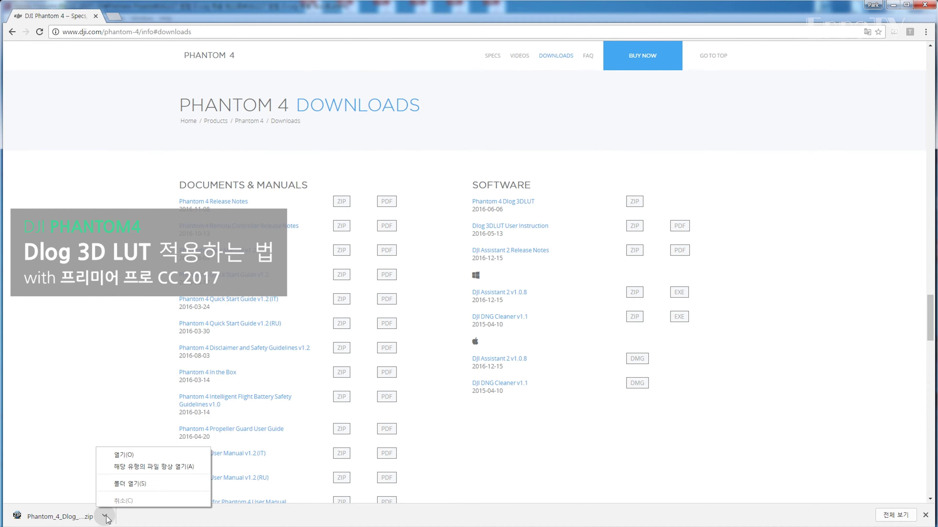
click(142, 486)
right_click(344, 188)
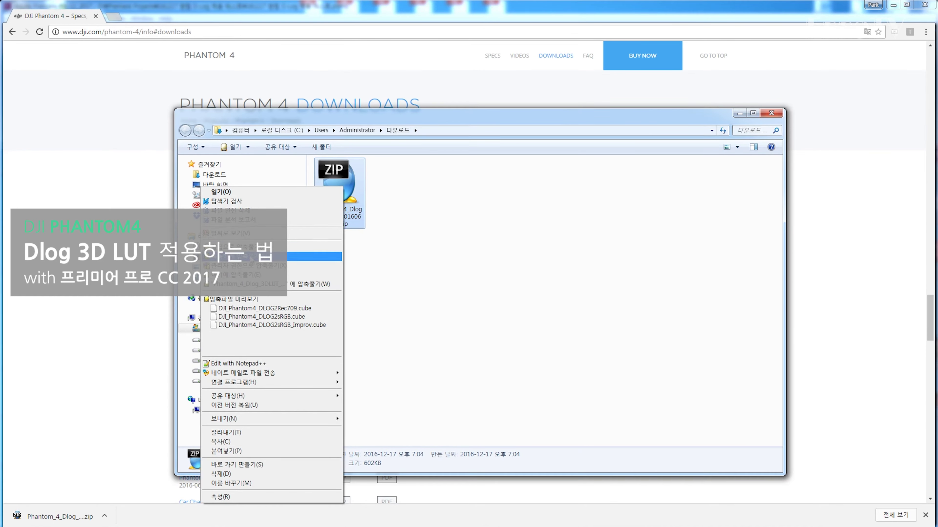
click(252, 285)
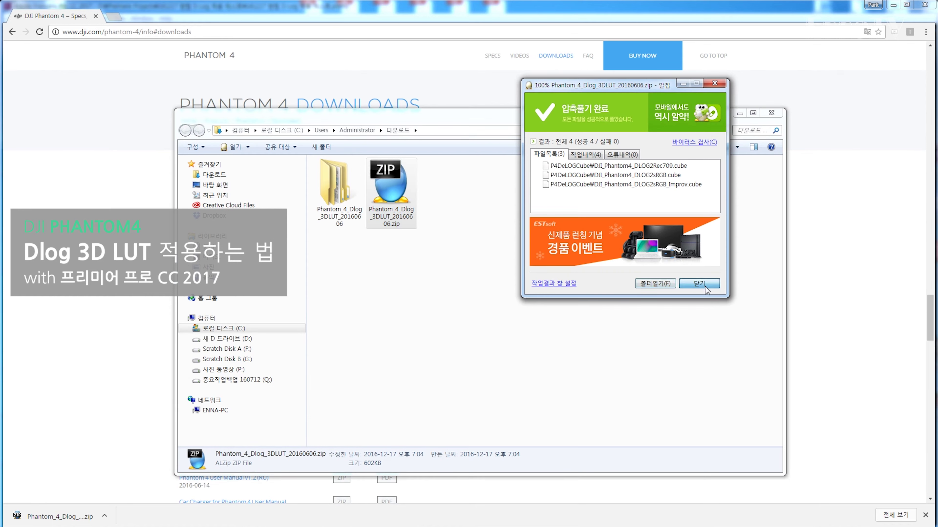
click(703, 284)
Step: Open the P4DeLOGCube subfolder of the extracted folder and widen the file name column
double_click(336, 186)
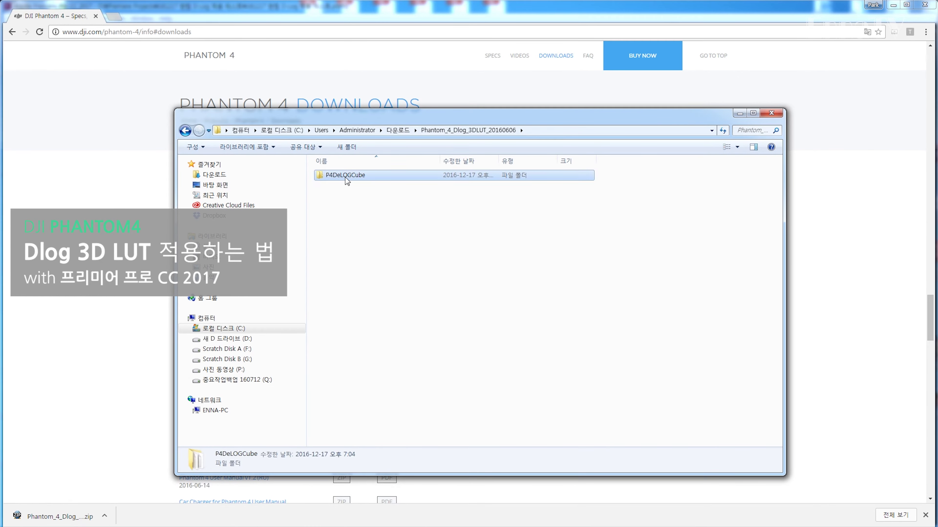
double_click(345, 176)
drag(439, 159, 465, 159)
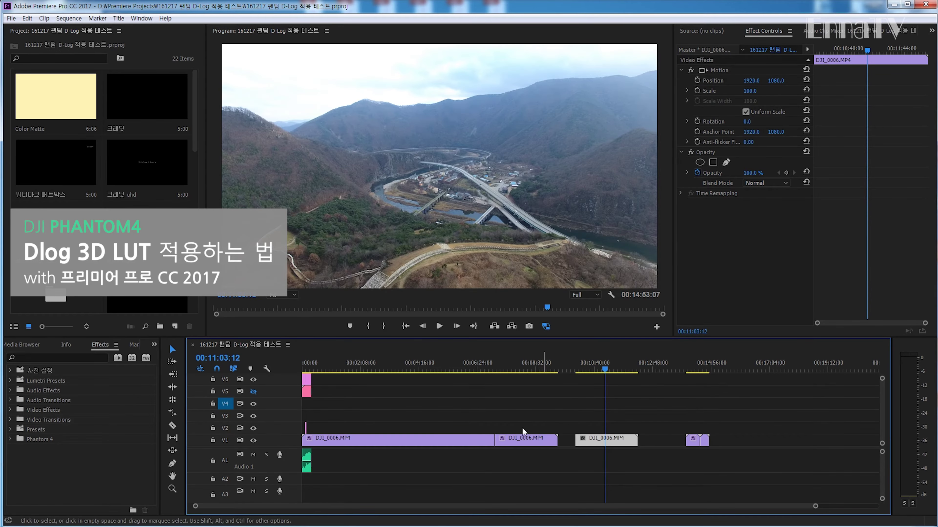
Step: Switch to Premiere Pro and apply the Lumetri Color effect to the third DJI_0006.MP4 clip on track V1
click(592, 419)
click(593, 436)
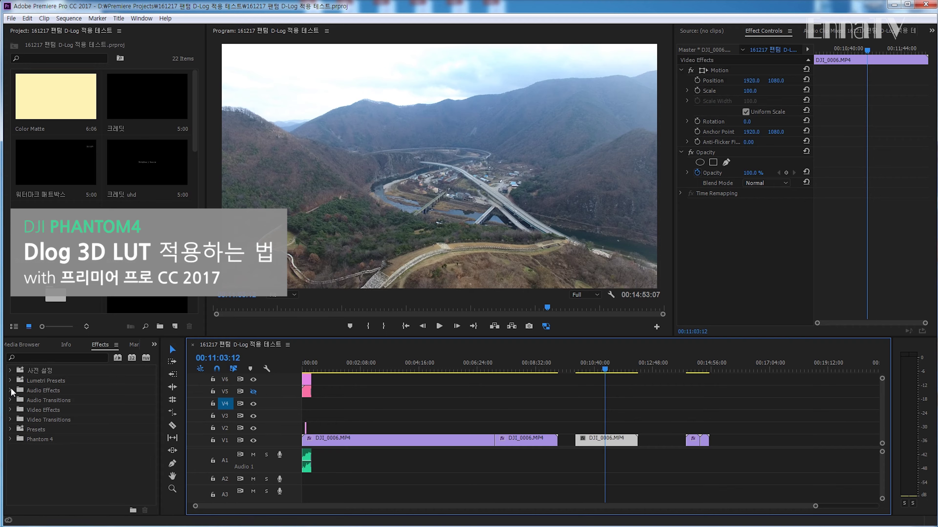
click(10, 410)
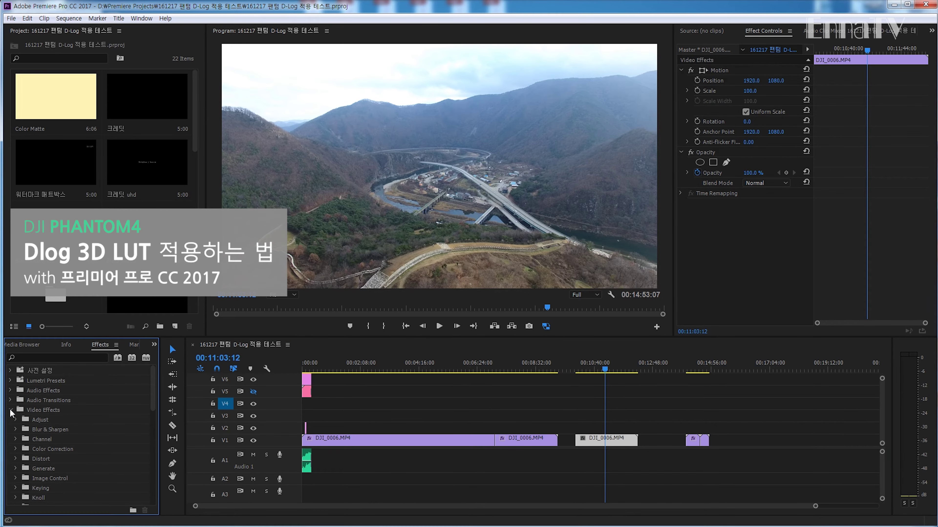
click(16, 449)
scroll(123, 416, down, 3)
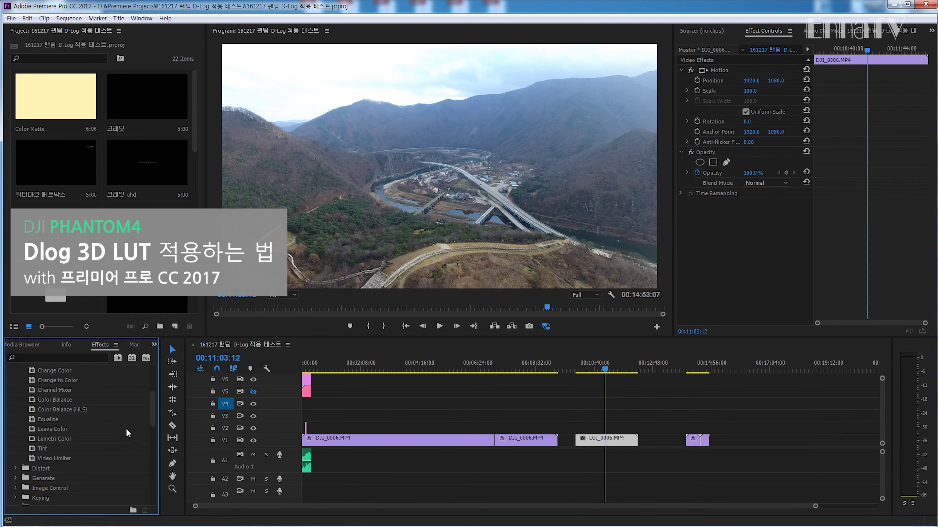
drag(49, 444, 627, 443)
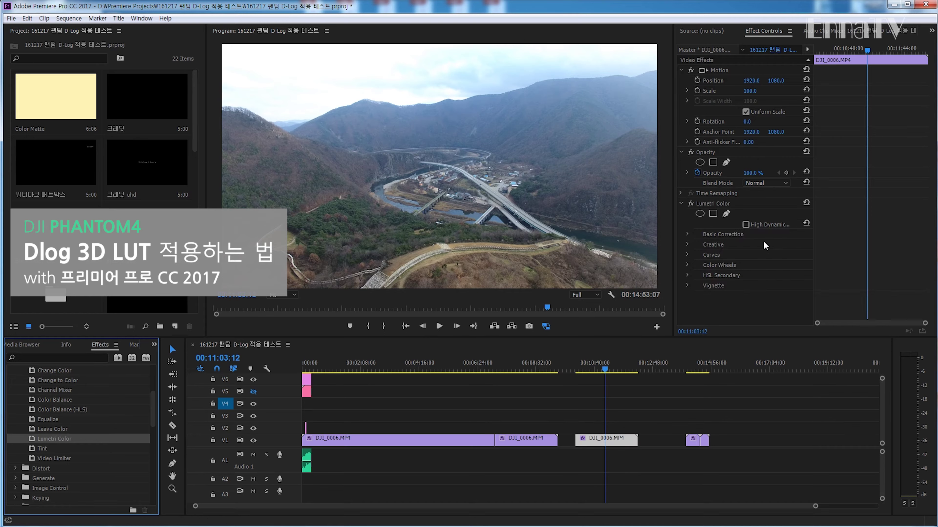
Step: Try to load DJI_Phantom4_DLOG2Rec709.cube as the Input LUT in Lumetri Color's Basic Correction
click(686, 235)
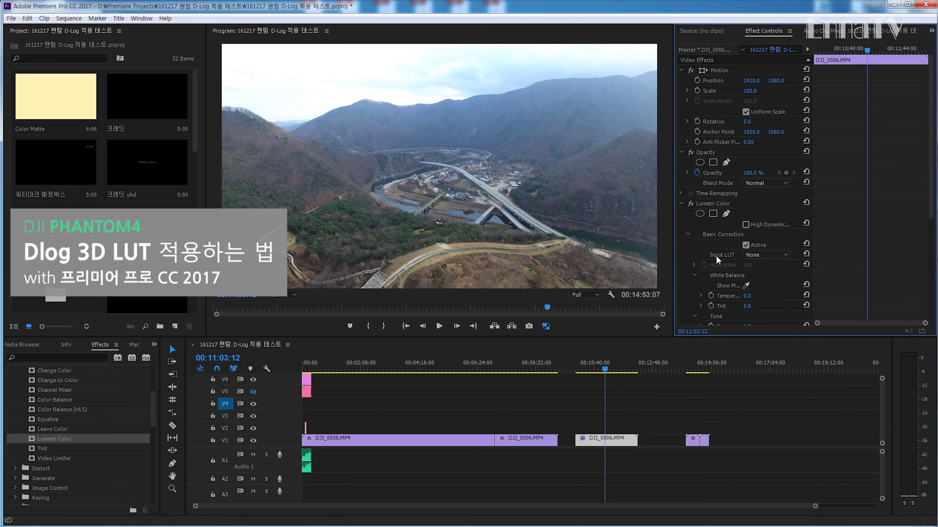
click(785, 254)
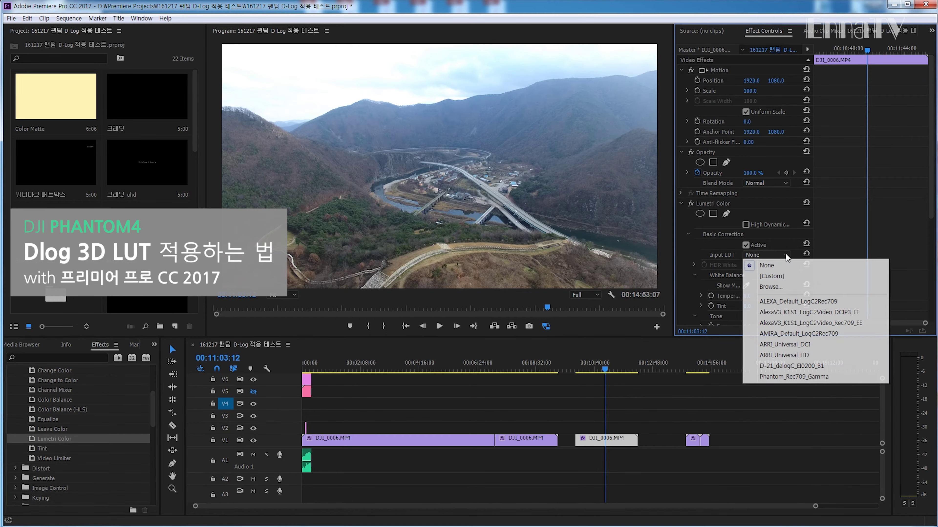
click(794, 287)
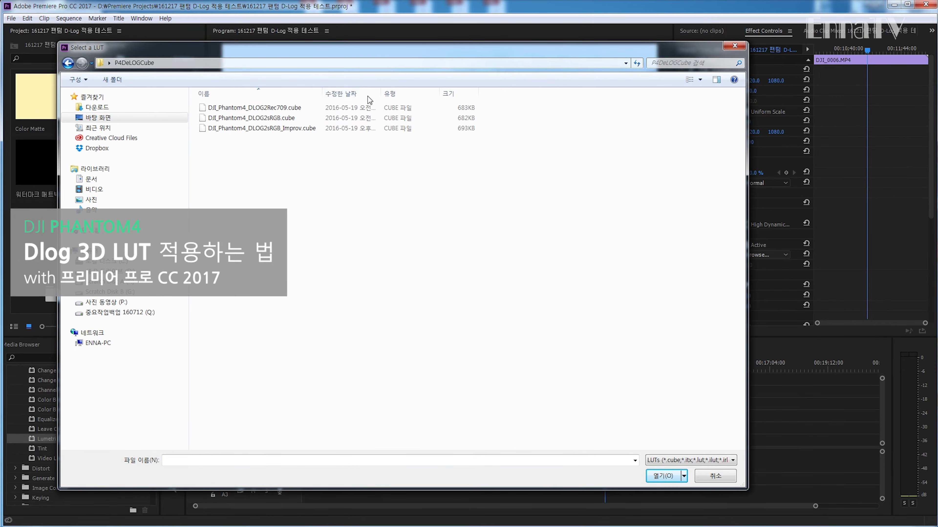
drag(342, 92, 344, 92)
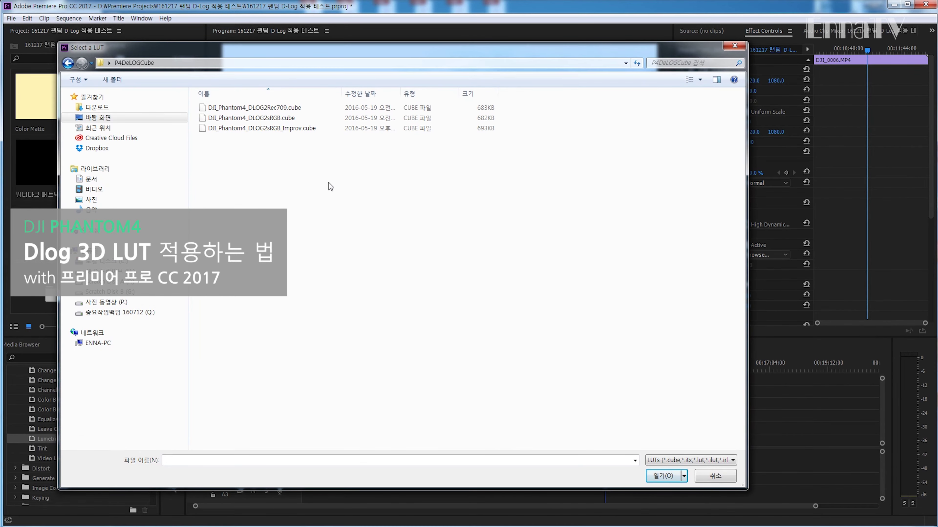
double_click(258, 108)
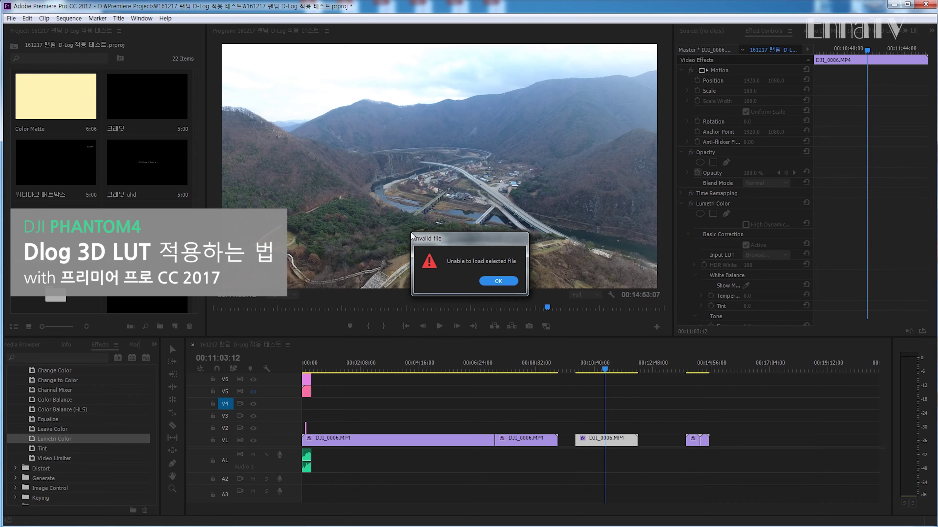
click(504, 282)
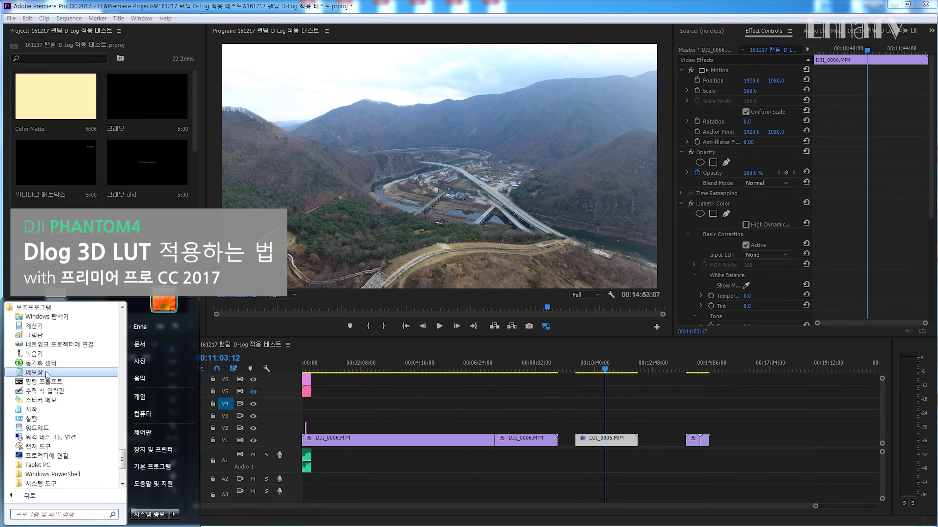
Step: Open DJI_Phantom4_DLOG2Rec709.cube in Notepad, comment out its LUT_3D_INPUT_RANGE line with #, and save the file
click(48, 374)
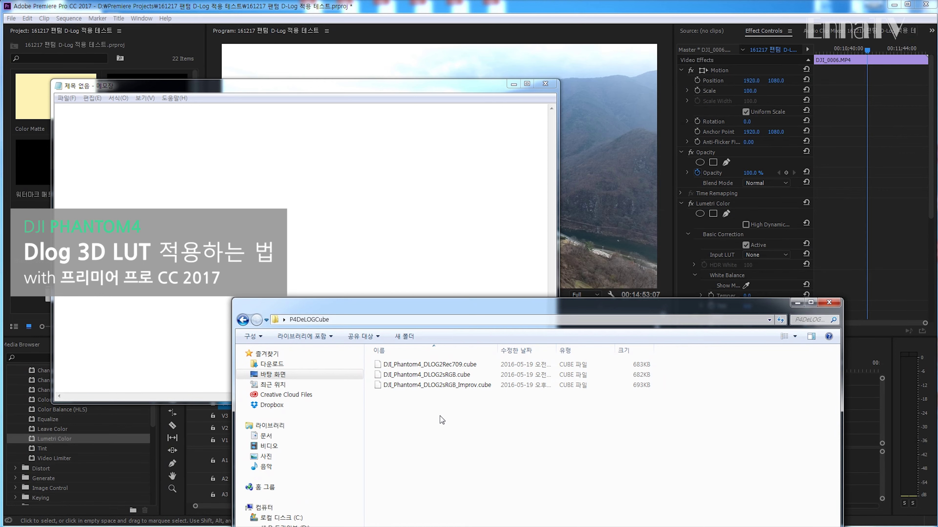
drag(418, 366, 301, 262)
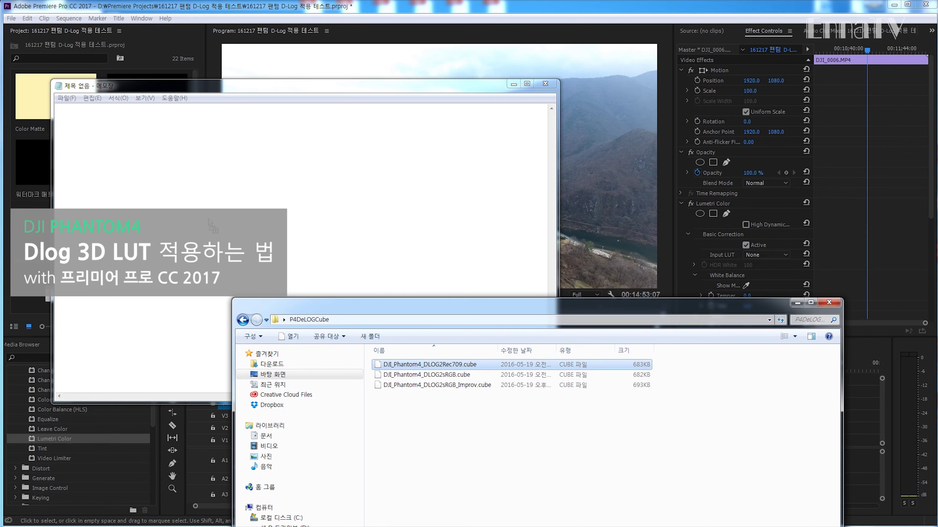
click(274, 174)
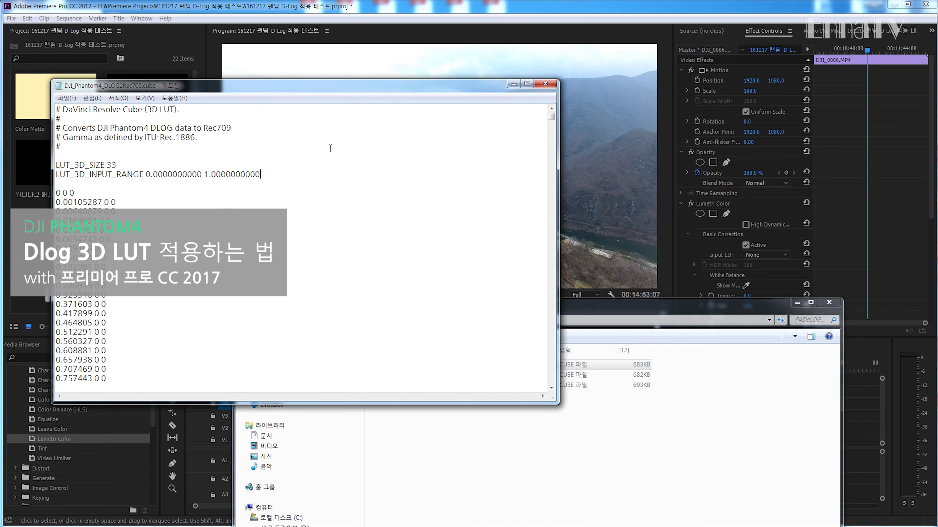
text(#)
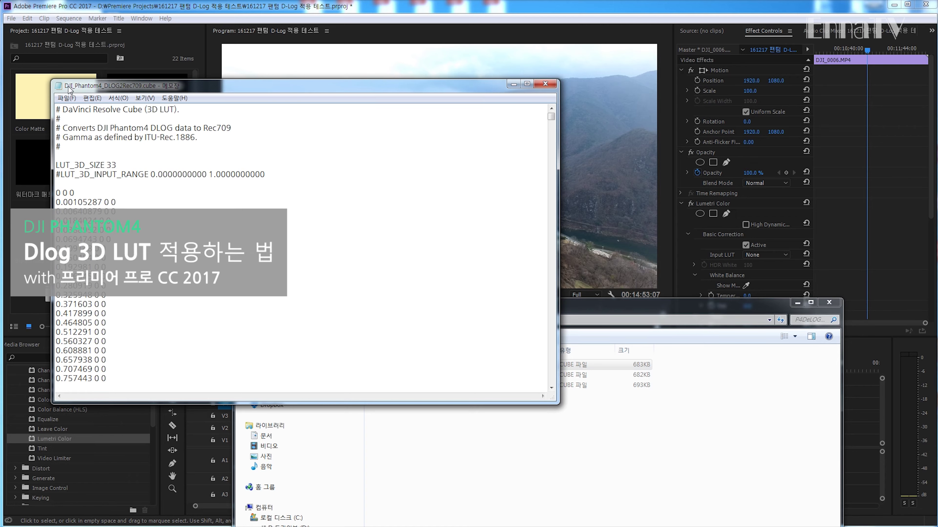
click(67, 99)
click(27, 130)
Step: Load DJI_Phantom4_DLOG2sRGB.cube into Notepad, comment out its LUT_3D_INPUT_RANGE line with #, and save it
click(627, 307)
drag(448, 374, 295, 217)
click(129, 171)
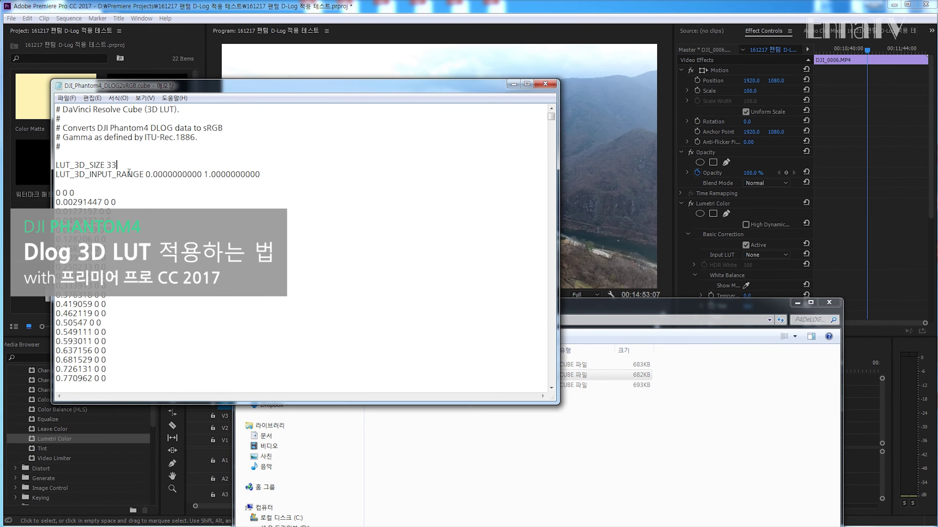
key(Down)
text(#)
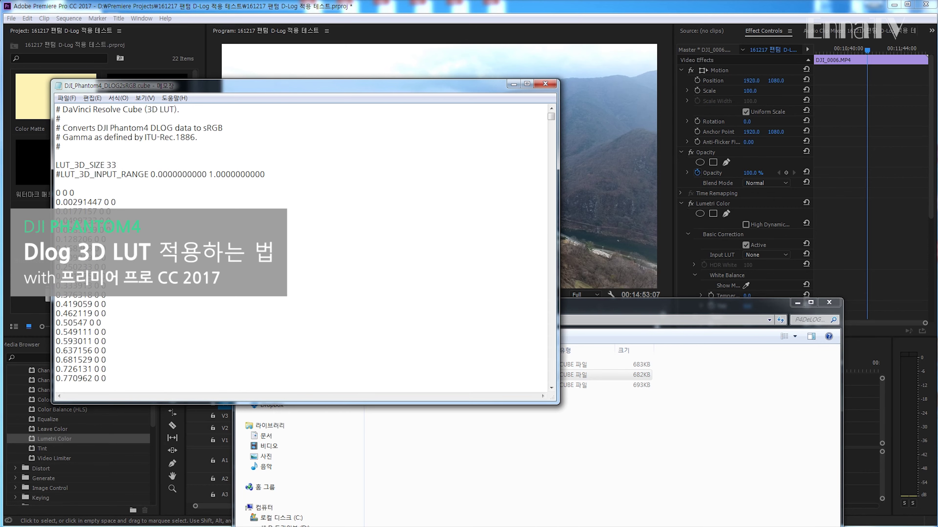
Step: Comment out the LUT_3D_INPUT_RANGE line of DJI_Phantom4_DLOG2sRGB_Improv.cube with #, save the file, and close Notepad
click(563, 436)
drag(403, 389, 237, 211)
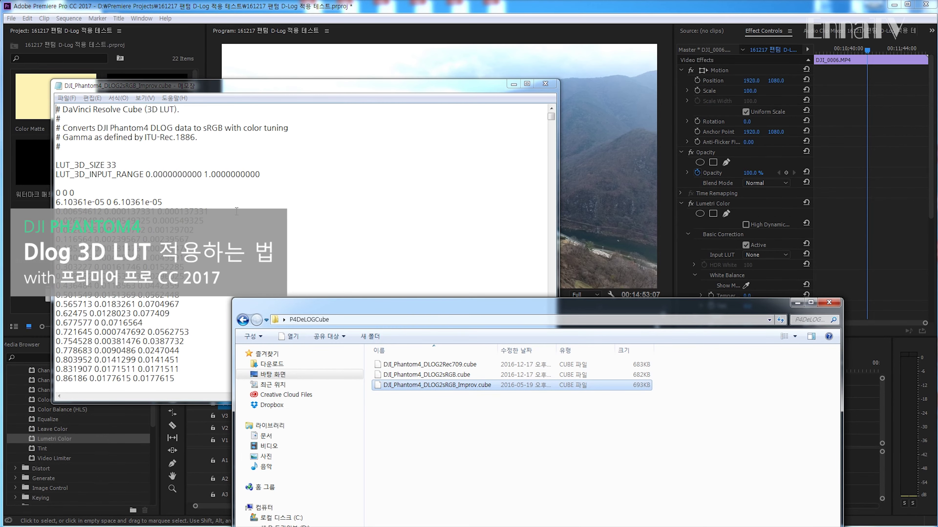
click(192, 175)
key(Home)
text(#)
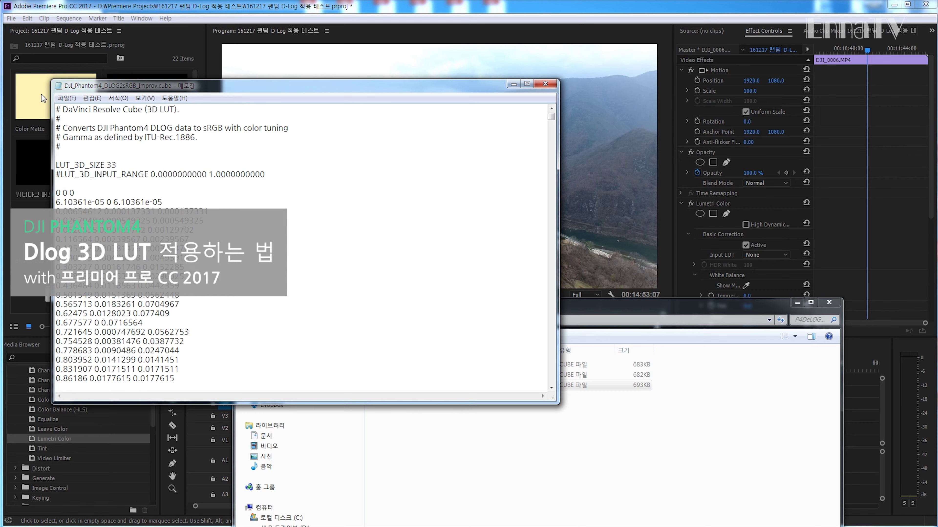
click(68, 98)
click(61, 134)
click(545, 84)
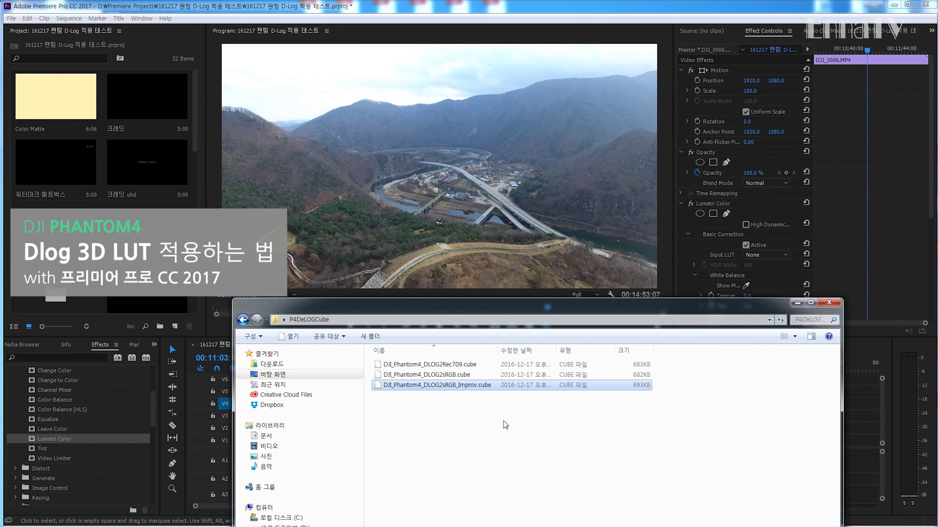
Step: Return to Premiere Pro and load DJI_Phantom4_DLOG2Rec709.cube from the desktop's P4DeLOGCube folder as Lumetri Color's Input LUT in Basic Correction
click(468, 294)
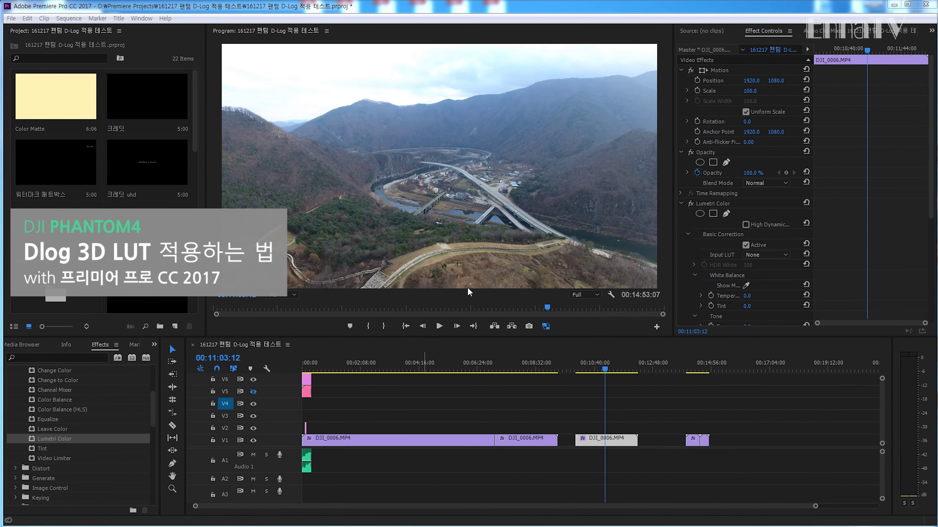
click(787, 254)
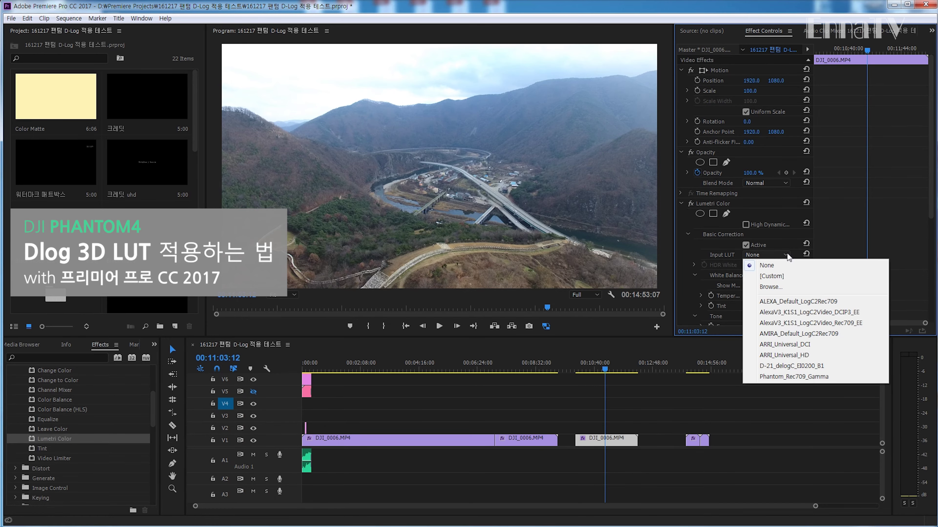
click(791, 288)
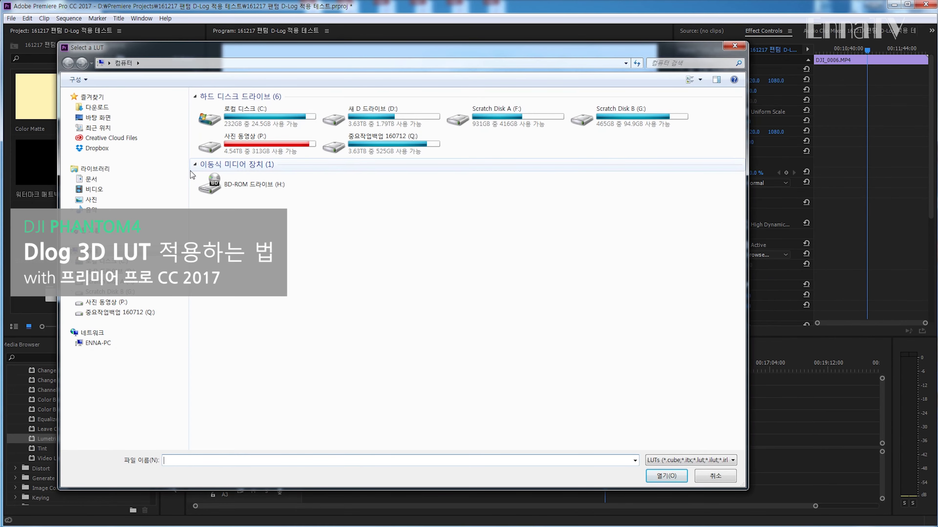
click(99, 119)
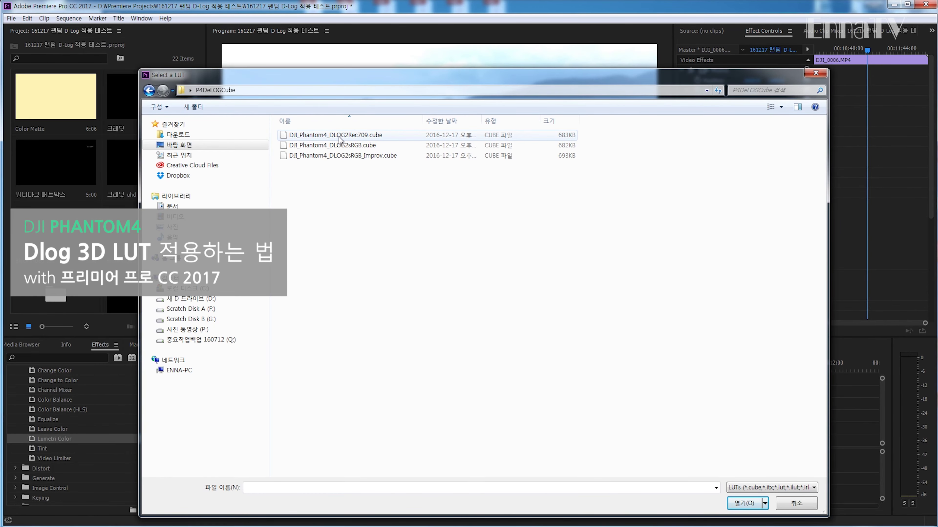
double_click(340, 139)
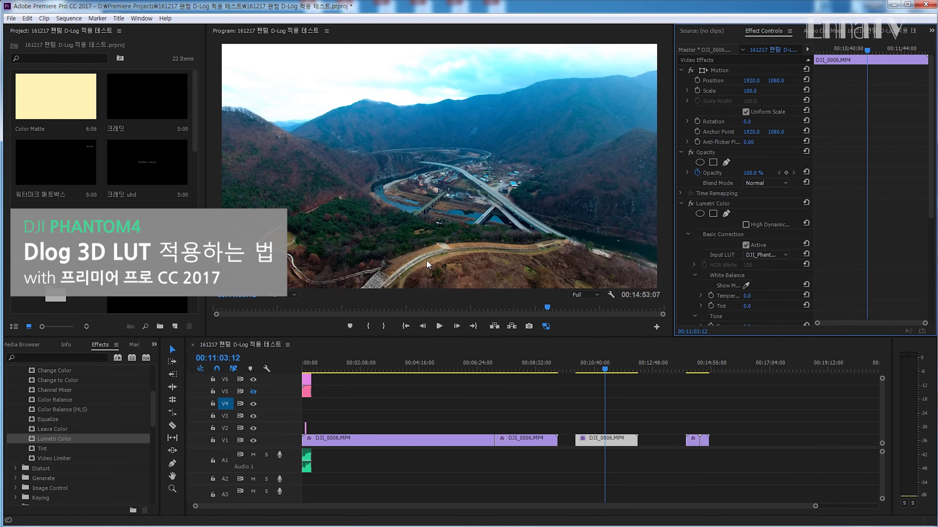
Step: Compare the footage with Lumetri Color disabled and enabled, then check which Input LUT is selected
click(690, 203)
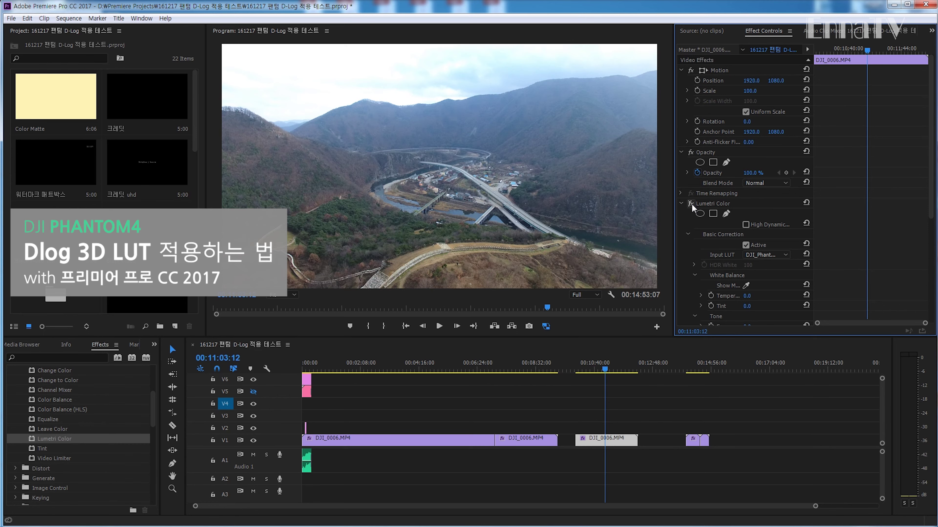
click(691, 203)
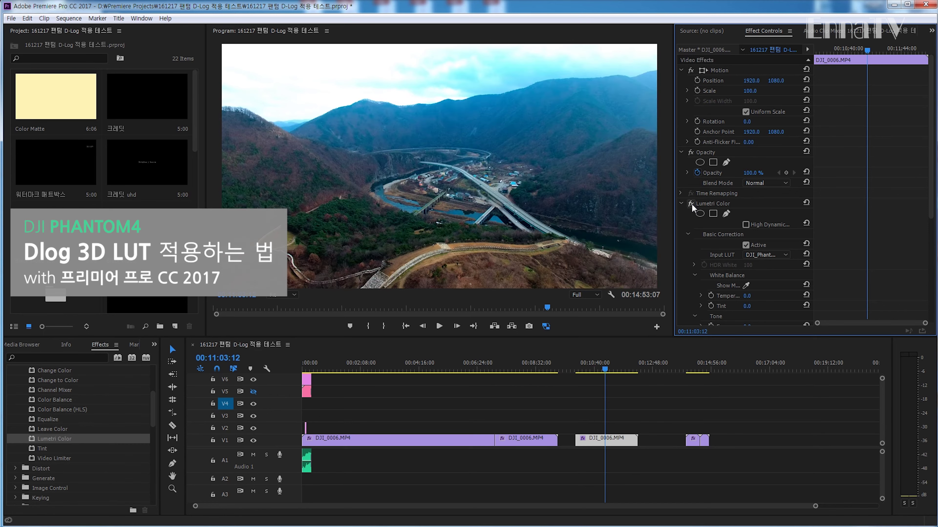
click(691, 203)
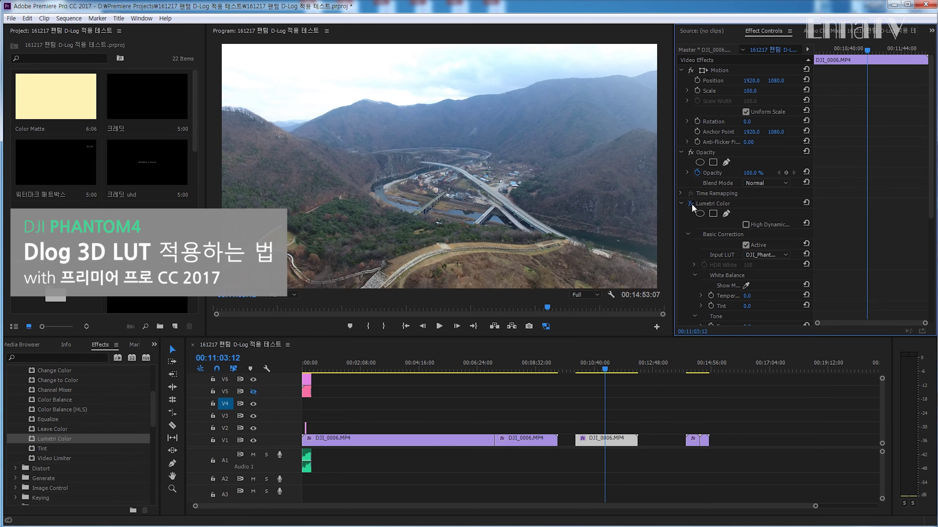
click(691, 203)
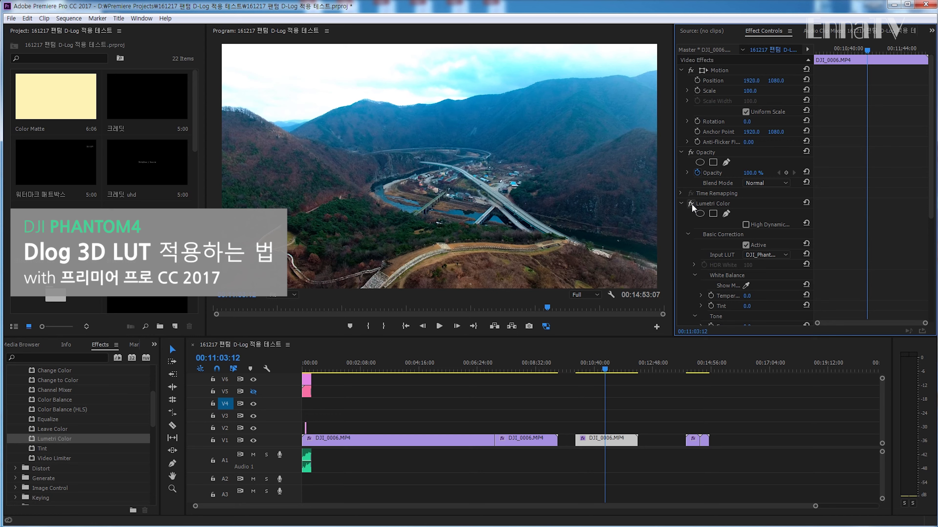
click(692, 204)
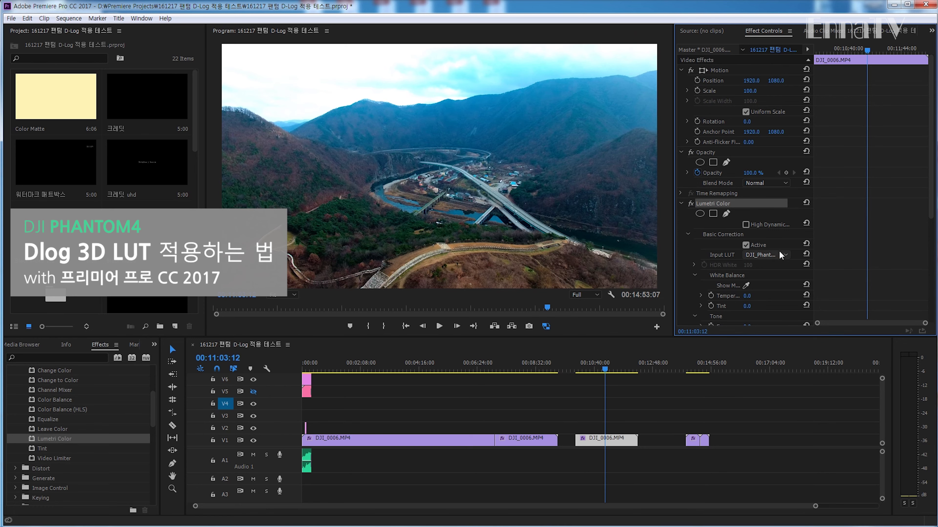
click(785, 254)
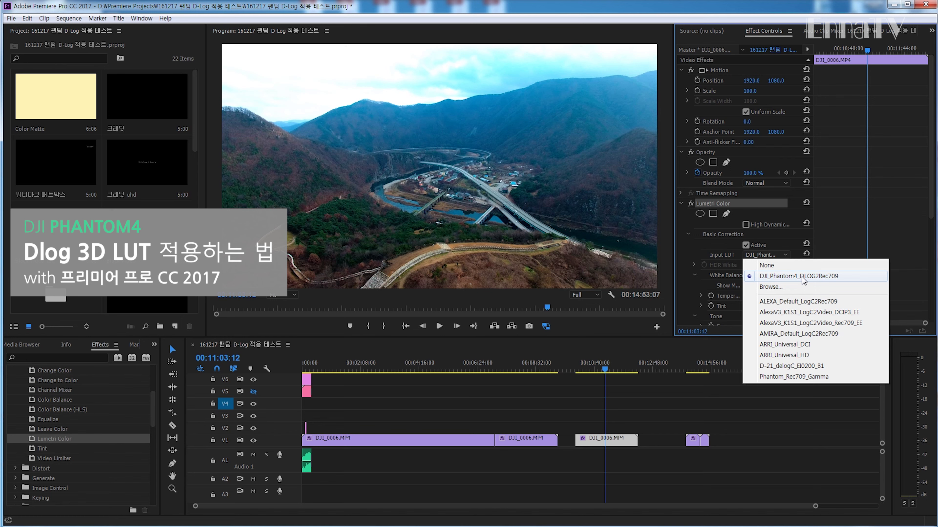
click(652, 10)
Step: Raise the Exposure in Lumetri Color's Basic Correction Tone settings to 1.5
scroll(836, 246, down, 5)
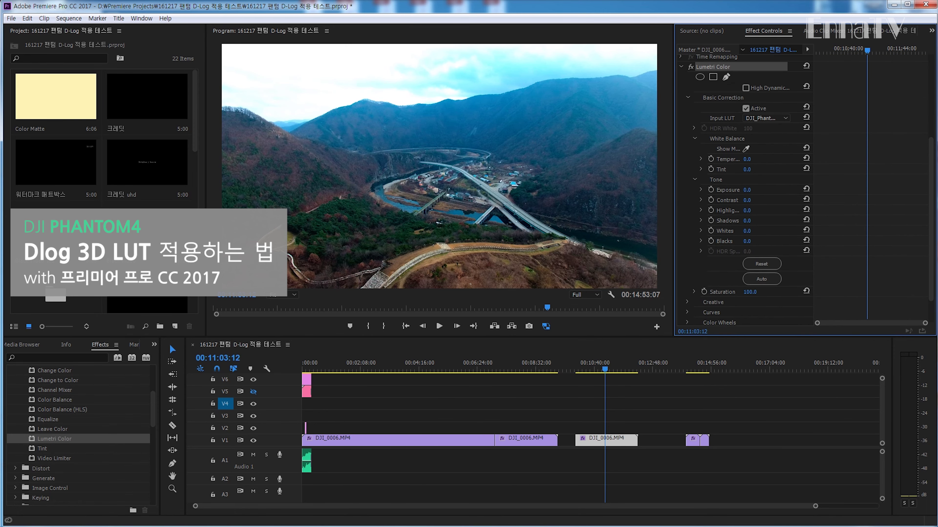
mouse_move(747, 190)
mouse_down()
mouse_move(772, 190)
mouse_move(751, 190)
mouse_up()
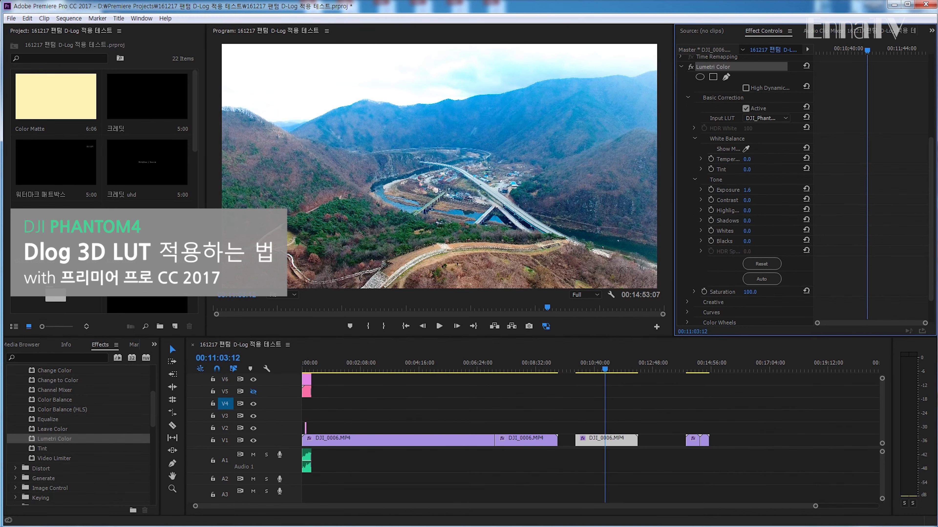
drag(751, 190, 755, 191)
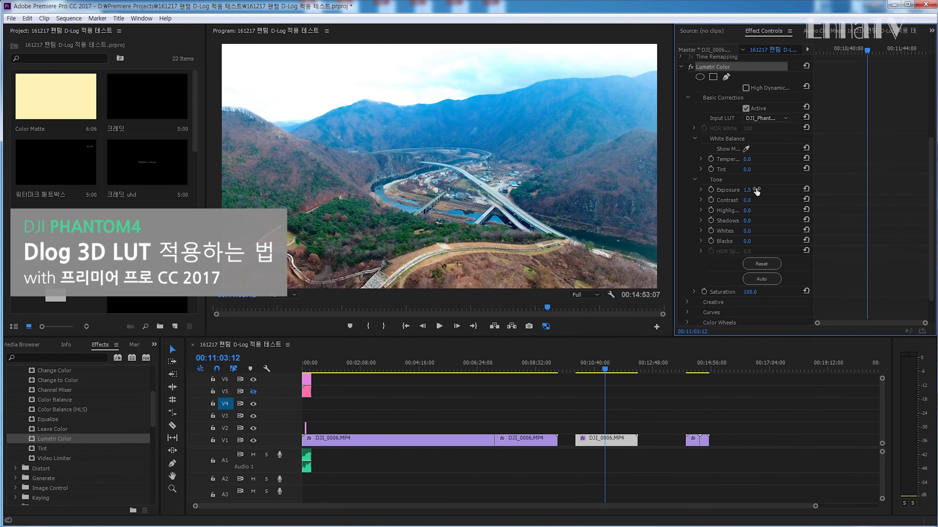